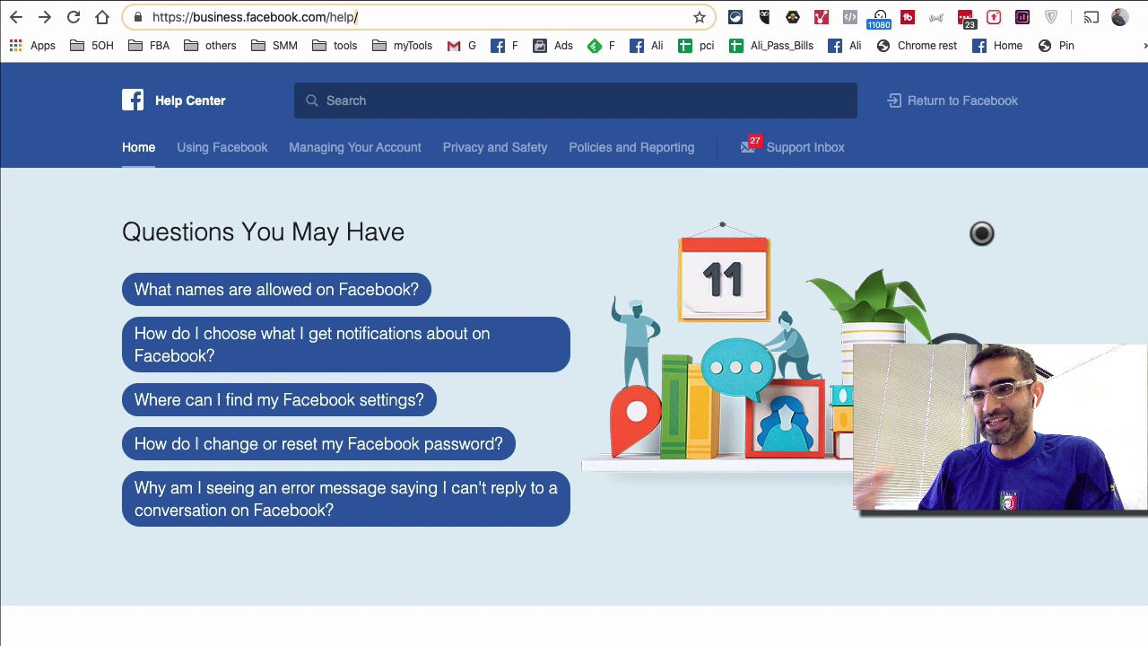
# Step: Highlight the Facebook Help Center web address in the address bar
pyautogui.click(974, 205)
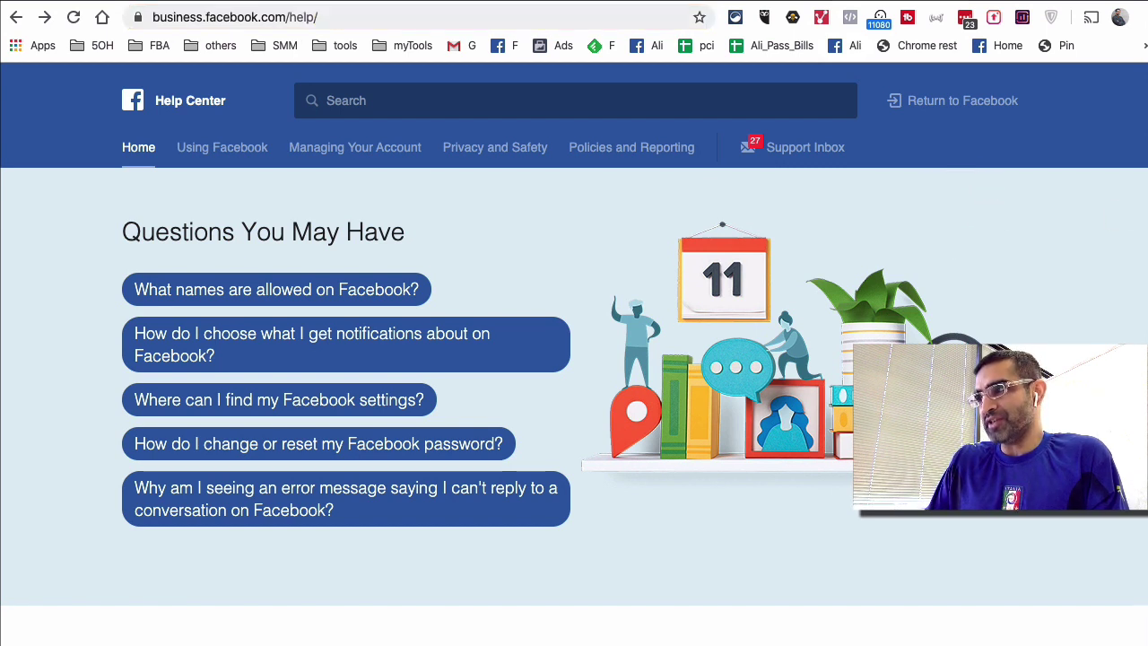
pyautogui.moveTo(1147, 236); pyautogui.dragTo(1139, 235)
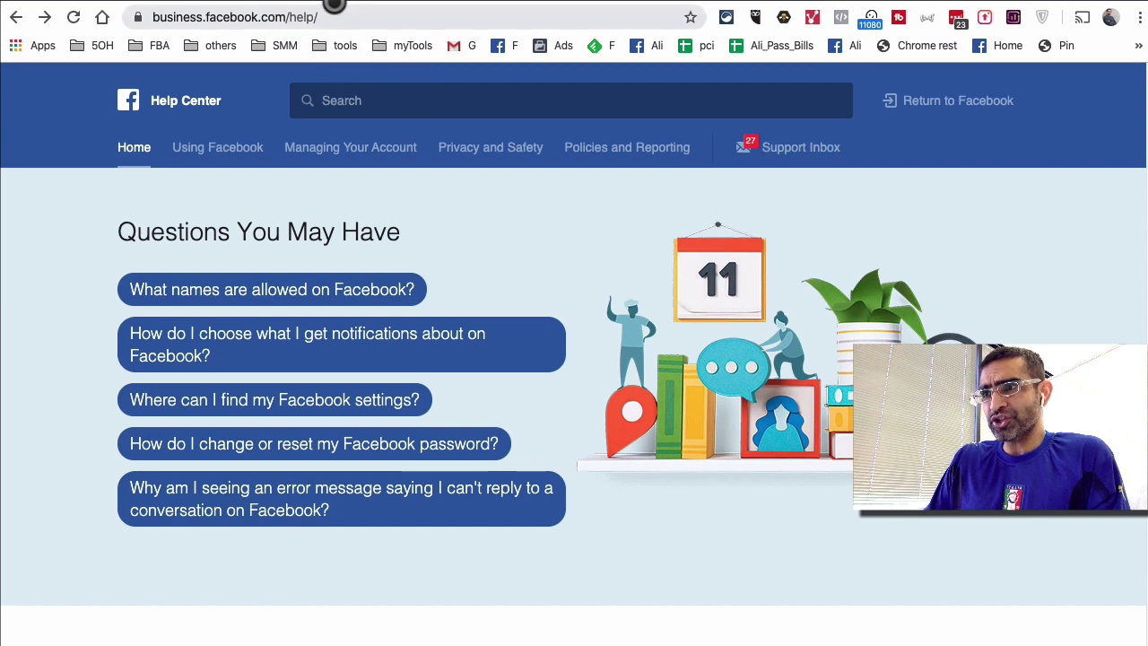
pyautogui.click(332, 7)
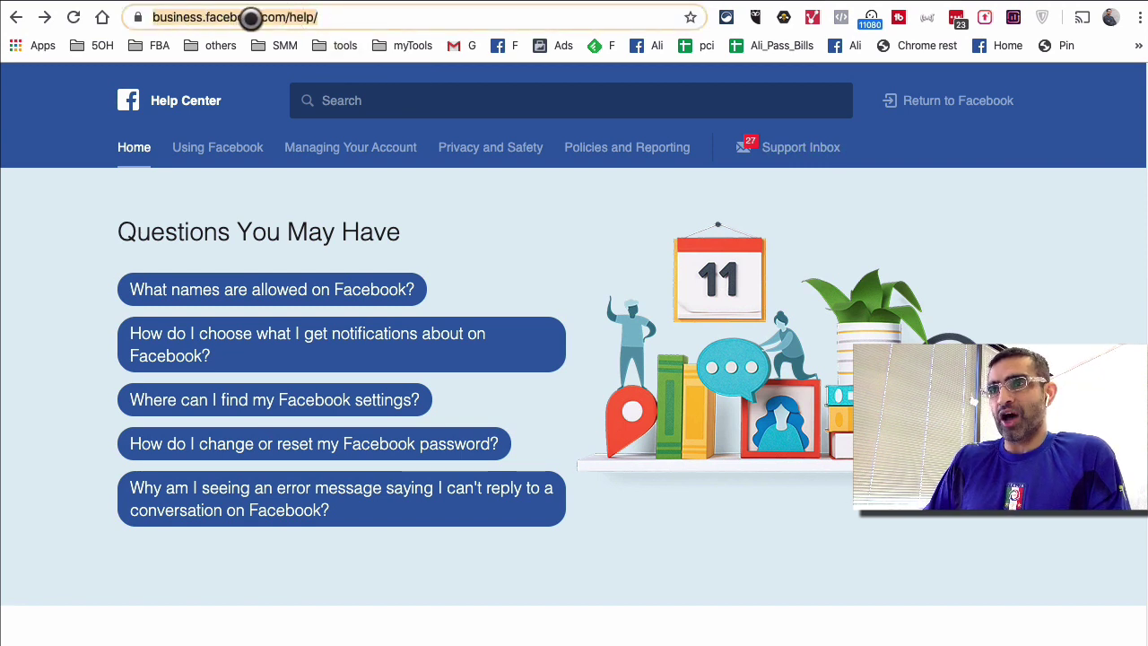
pyautogui.click(348, 18)
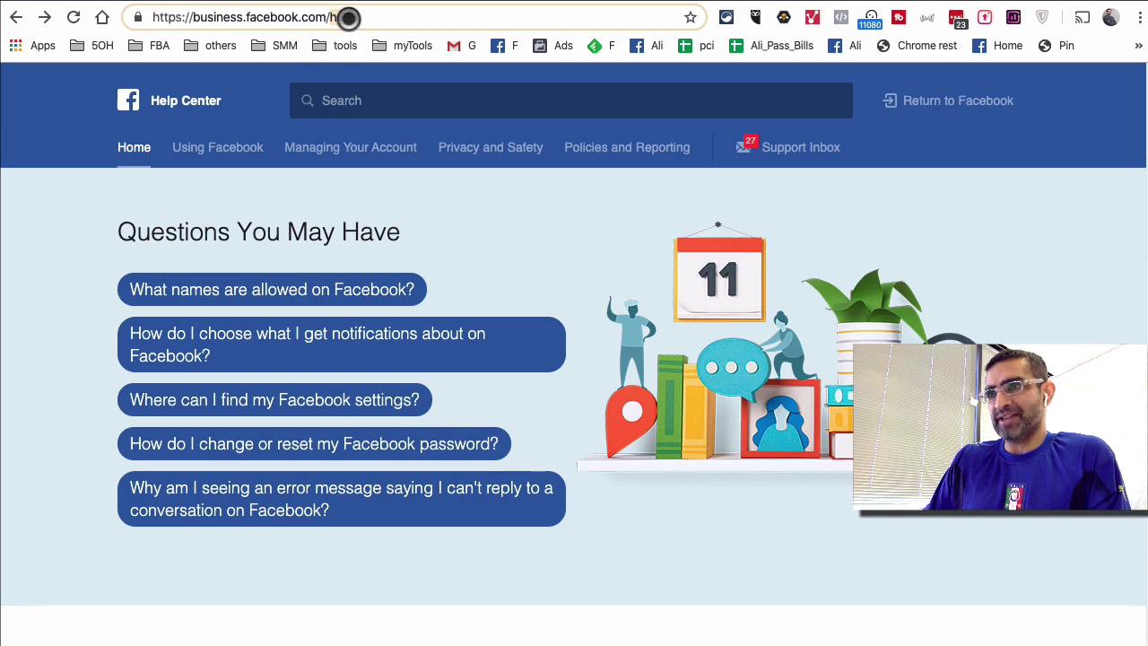
pyautogui.click(986, 185)
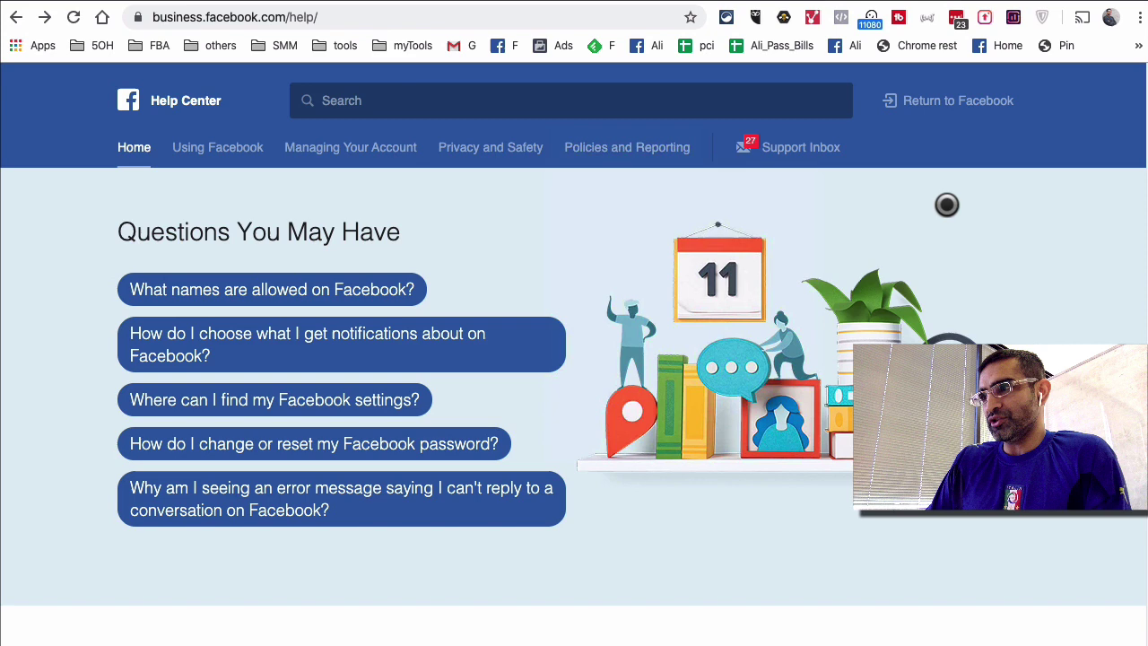
# Step: Scroll down to the 'Looking For Something Else?' footer section
pyautogui.scroll(-1, 945, 210)
pyautogui.scroll(-9, 945, 210)
pyautogui.scroll(-4, 945, 208)
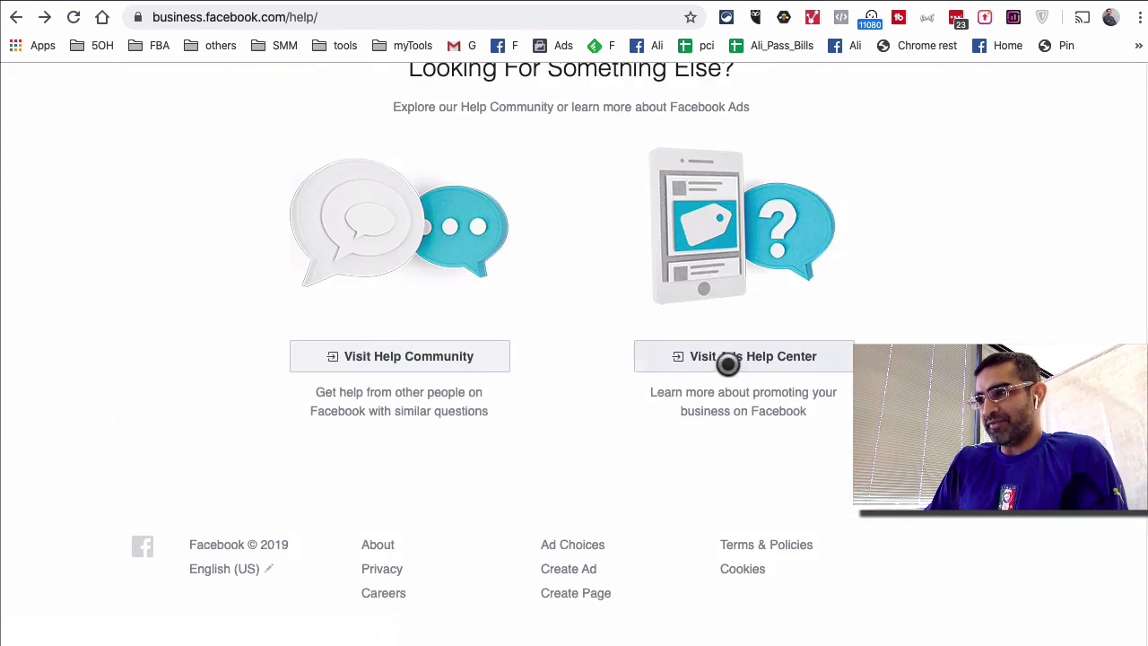
# Step: Go to the Ads Help Center and highlight 'support team' in its Contact our support team heading
pyautogui.click(821, 355)
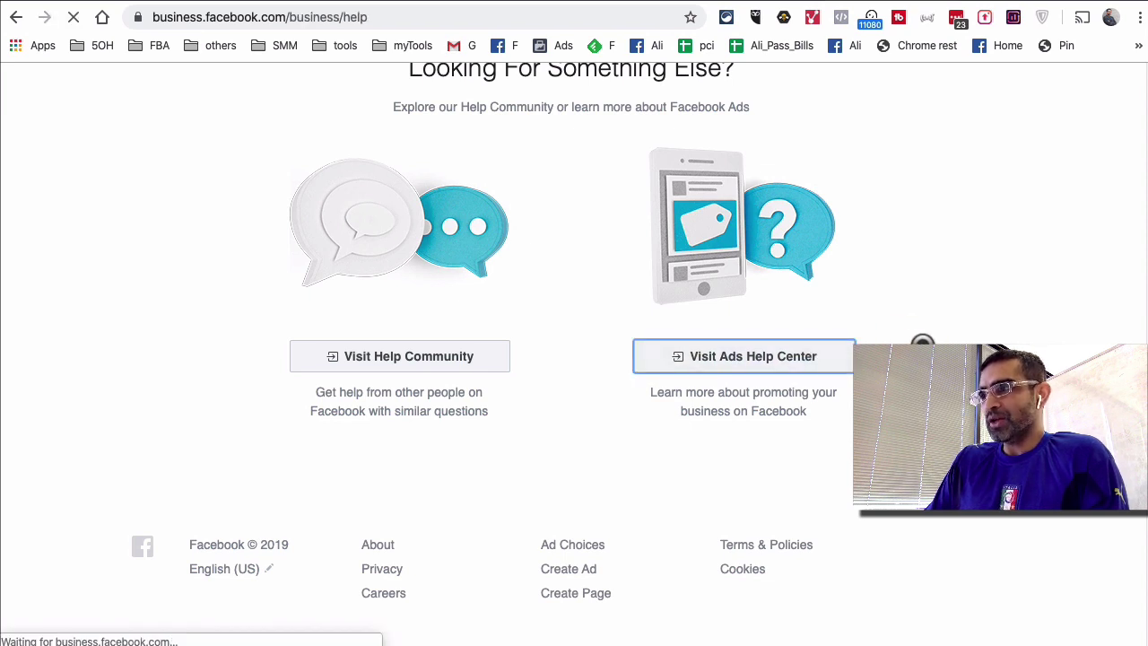
pyautogui.scroll(-1, 924, 344)
pyautogui.scroll(-3, 924, 344)
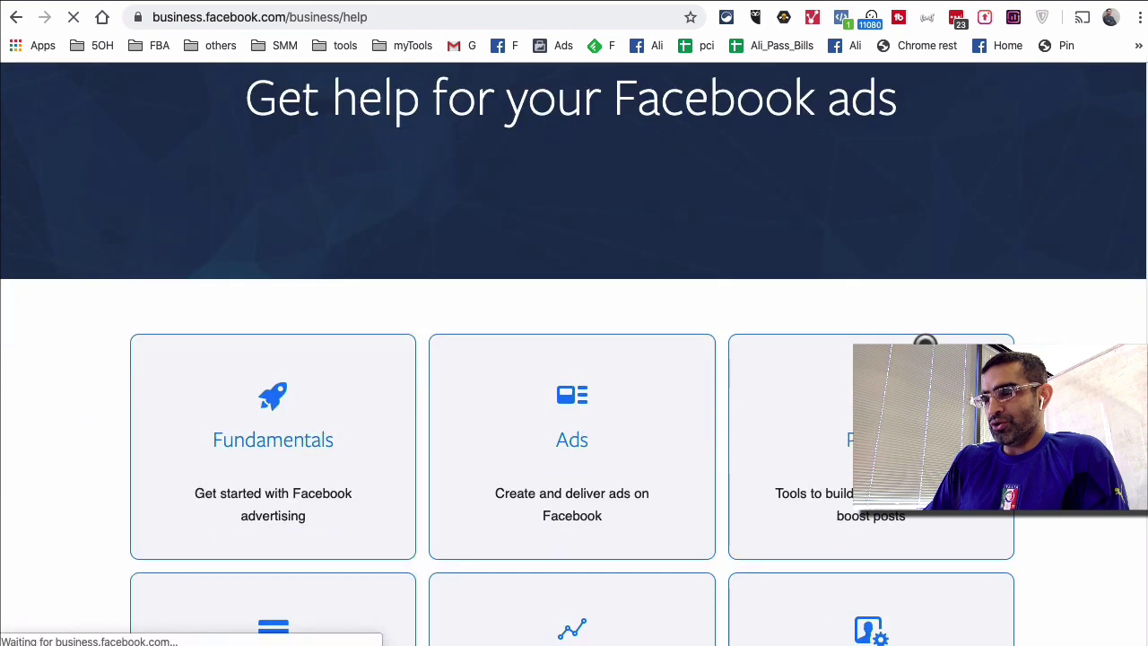
pyautogui.scroll(-5, 924, 344)
pyautogui.scroll(-2, 628, 377)
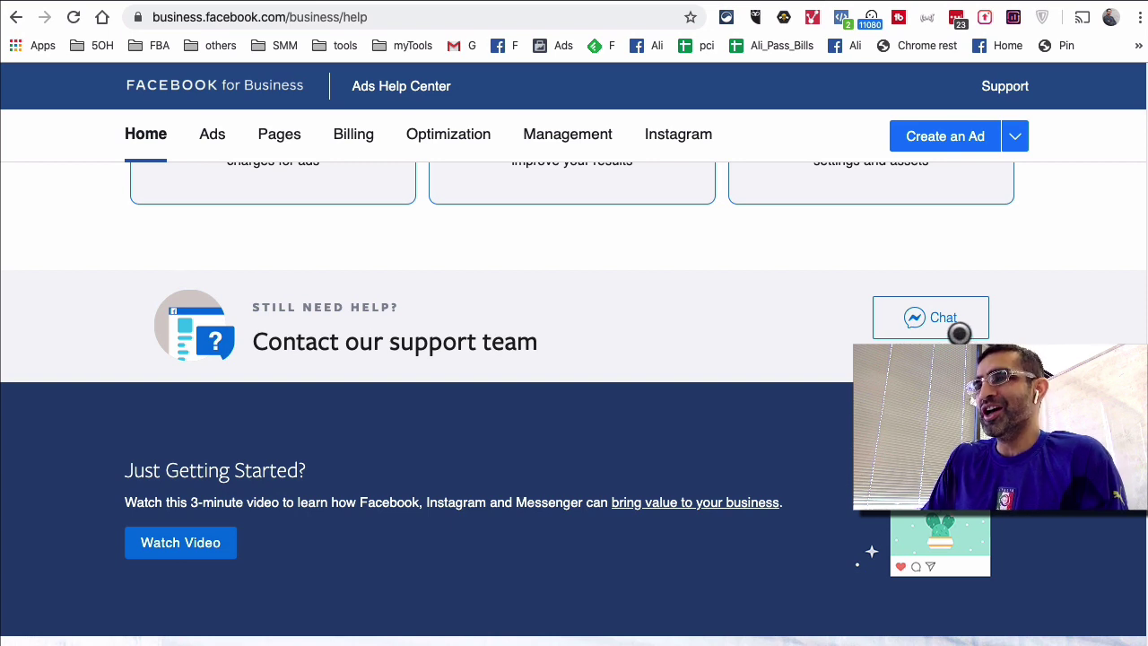
pyautogui.moveTo(394, 341); pyautogui.dragTo(544, 337)
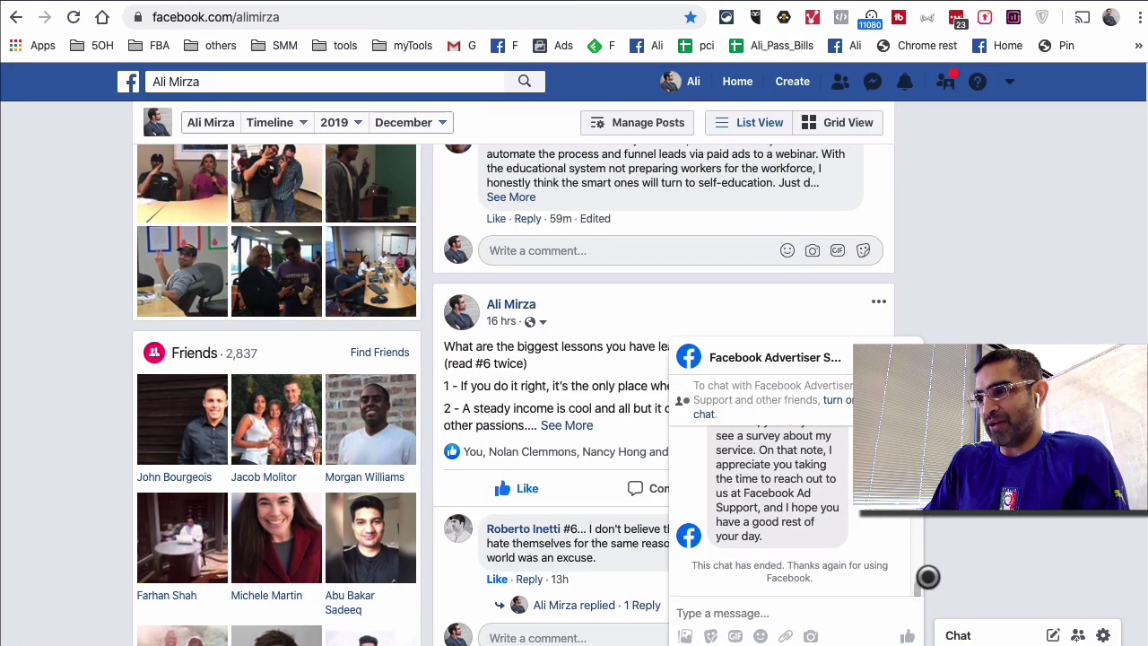
# Step: Scroll through the ended Facebook Advertiser Support Messenger conversation
pyautogui.moveTo(919, 580)
pyautogui.mouseDown()
pyautogui.moveTo(921, 495)
pyautogui.moveTo(919, 598)
pyautogui.mouseUp()
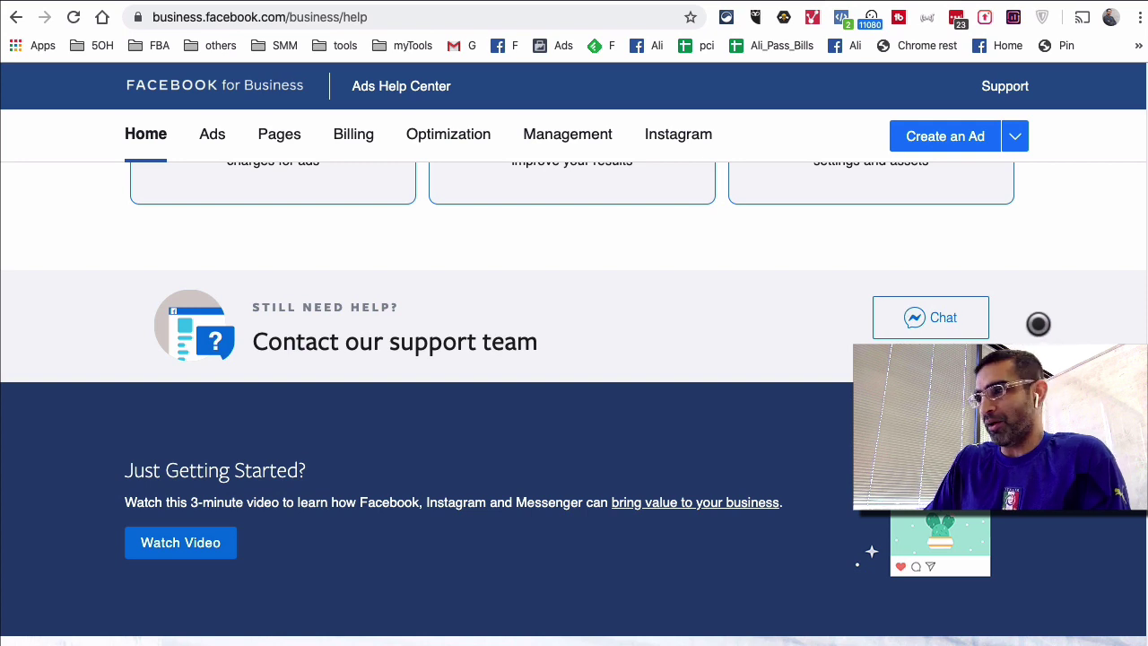
# Step: Bring up the Chat with our Support Team form and point out its Ad Account ID field
pyautogui.click(938, 317)
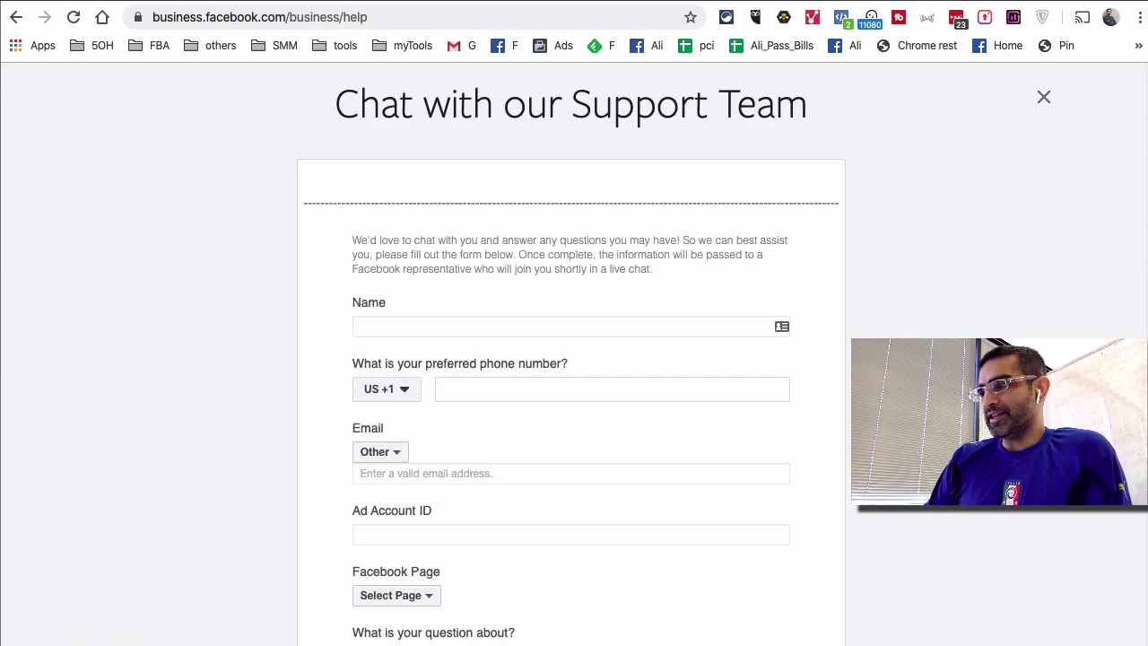
pyautogui.scroll(-1, 820, 375)
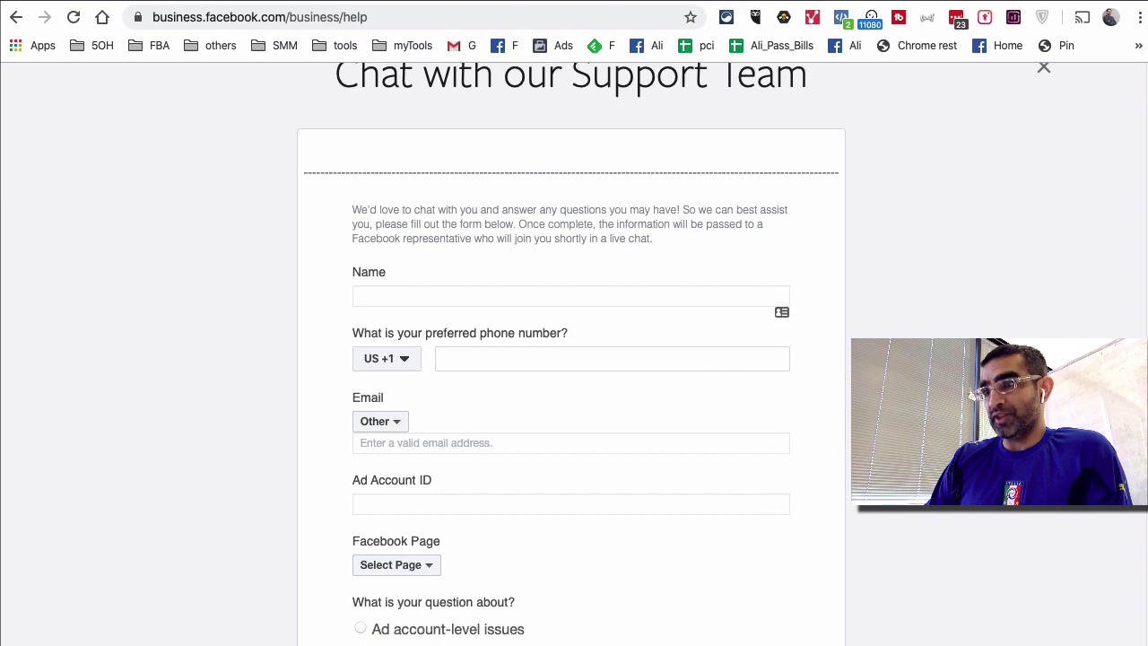
pyautogui.scroll(-1, 502, 372)
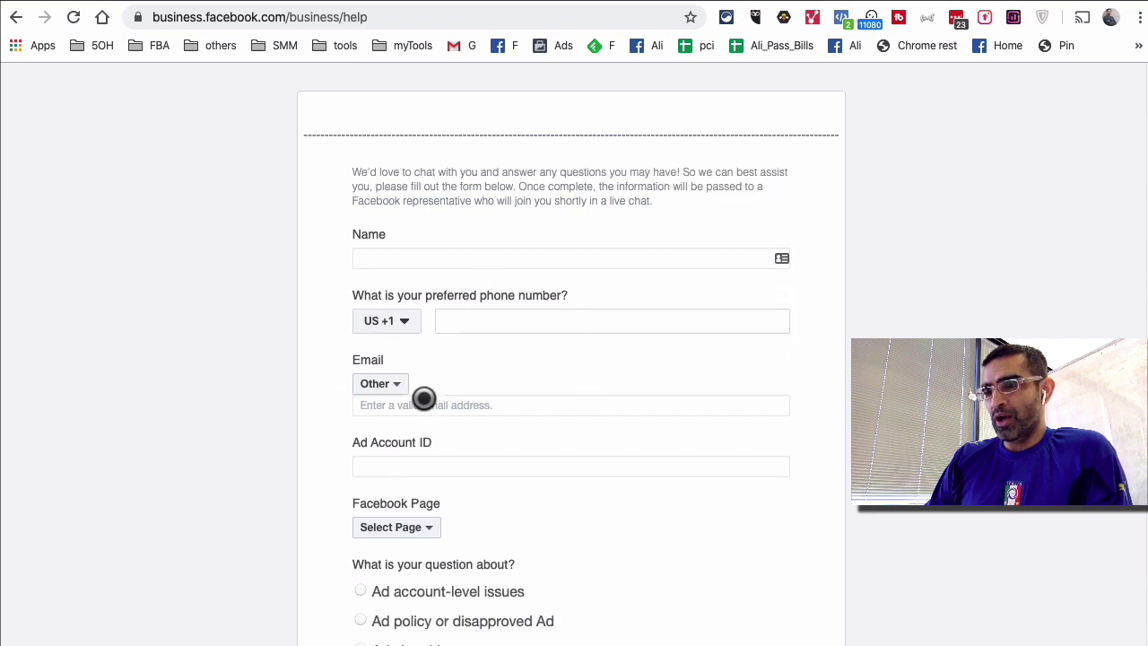
pyautogui.scroll(-1, 565, 382)
pyautogui.click(495, 417)
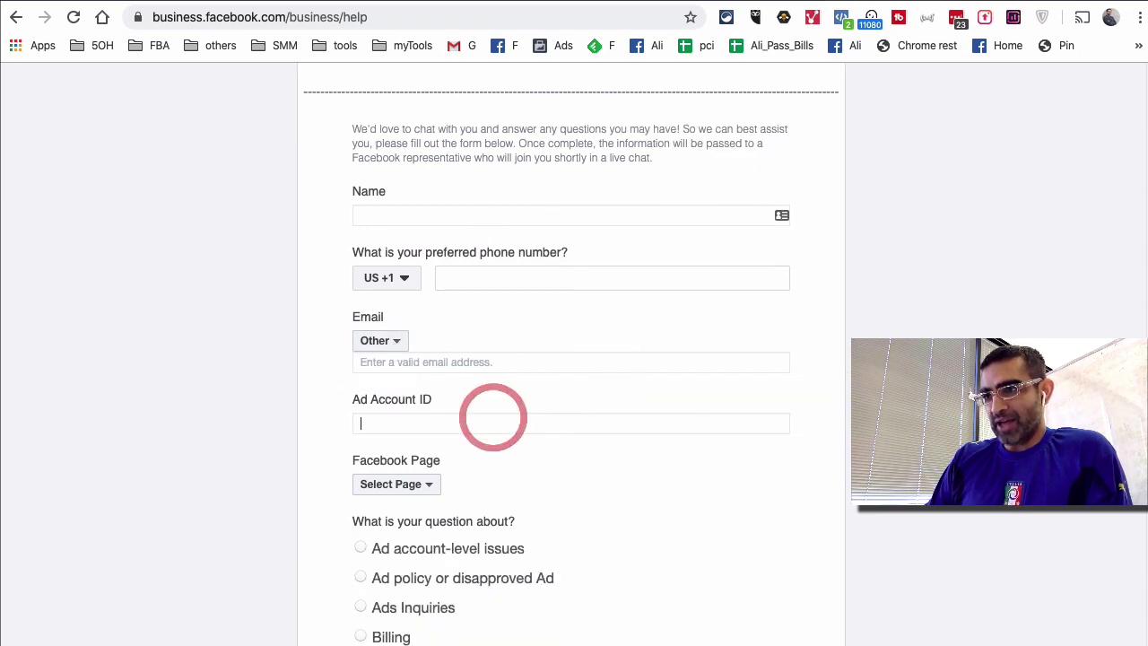
# Step: Look through the rest of the chat form down to the Description field
pyautogui.scroll(-2, 502, 417)
pyautogui.scroll(-1, 568, 417)
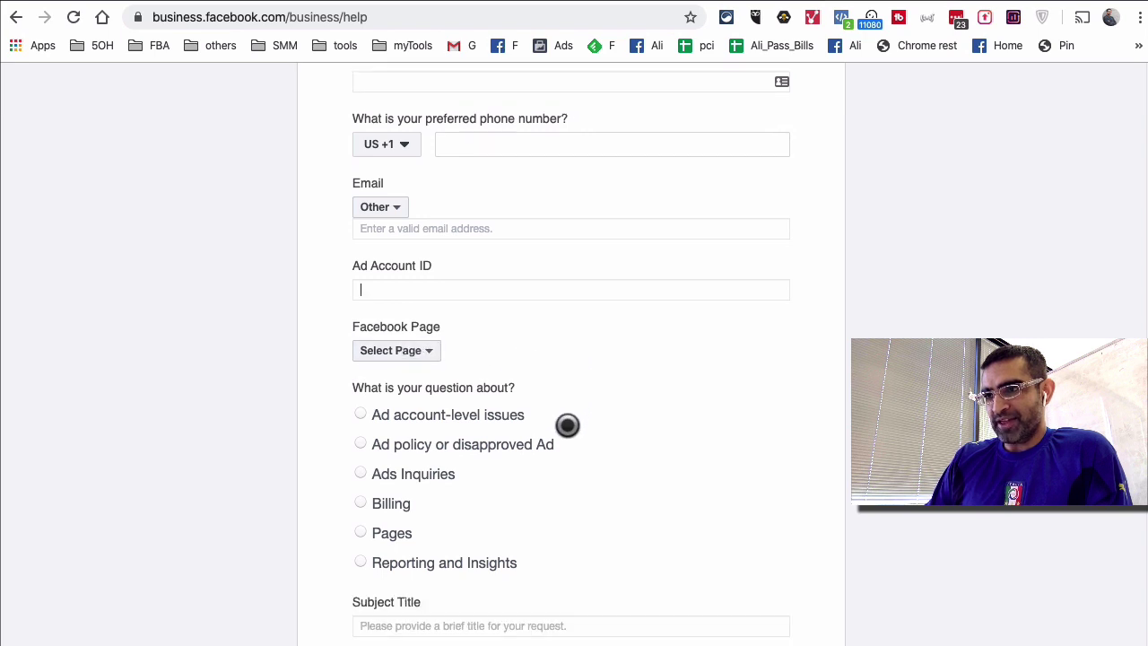
pyautogui.click(368, 366)
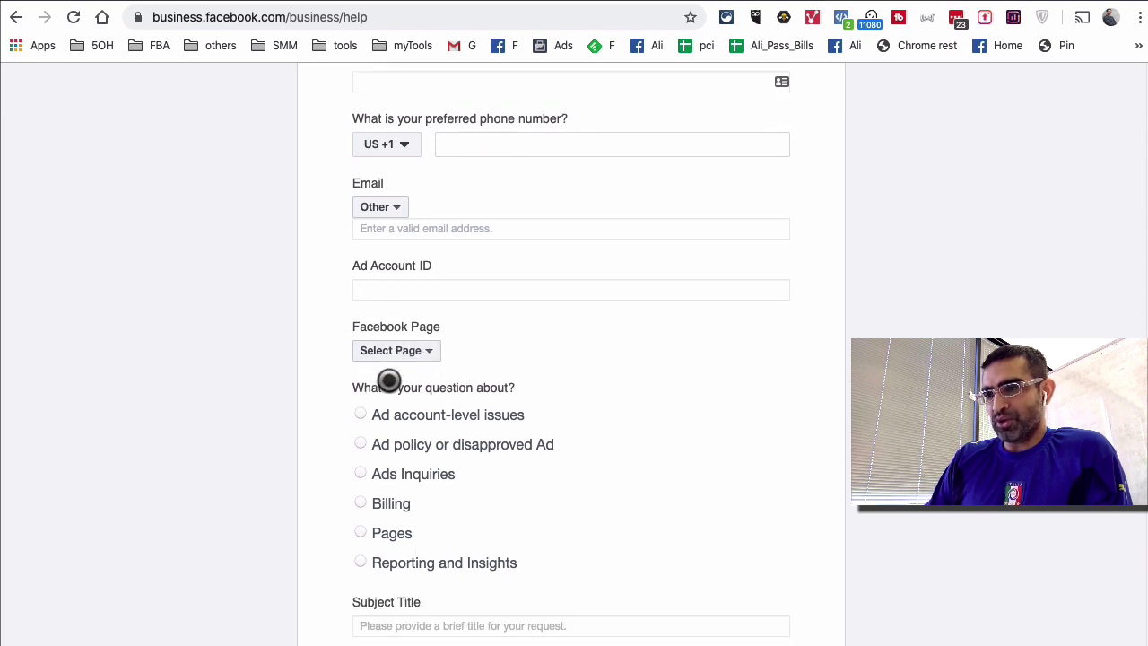
pyautogui.moveTo(389, 382); pyautogui.dragTo(553, 385)
pyautogui.scroll(-2, 704, 381)
pyautogui.scroll(-3, 493, 510)
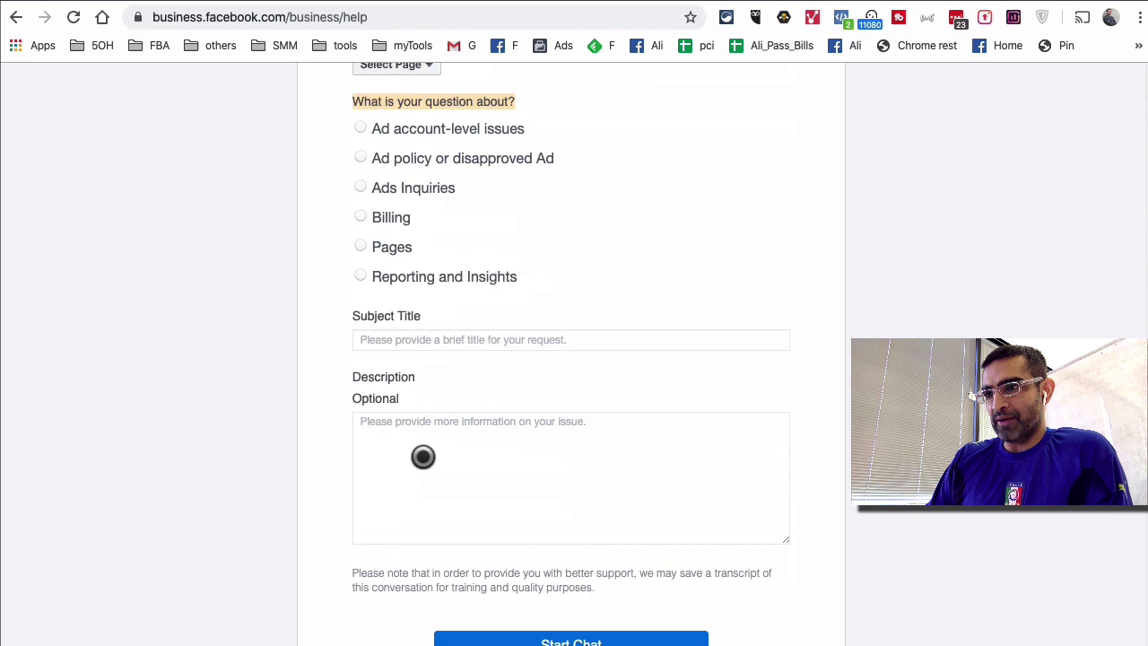
pyautogui.click(400, 459)
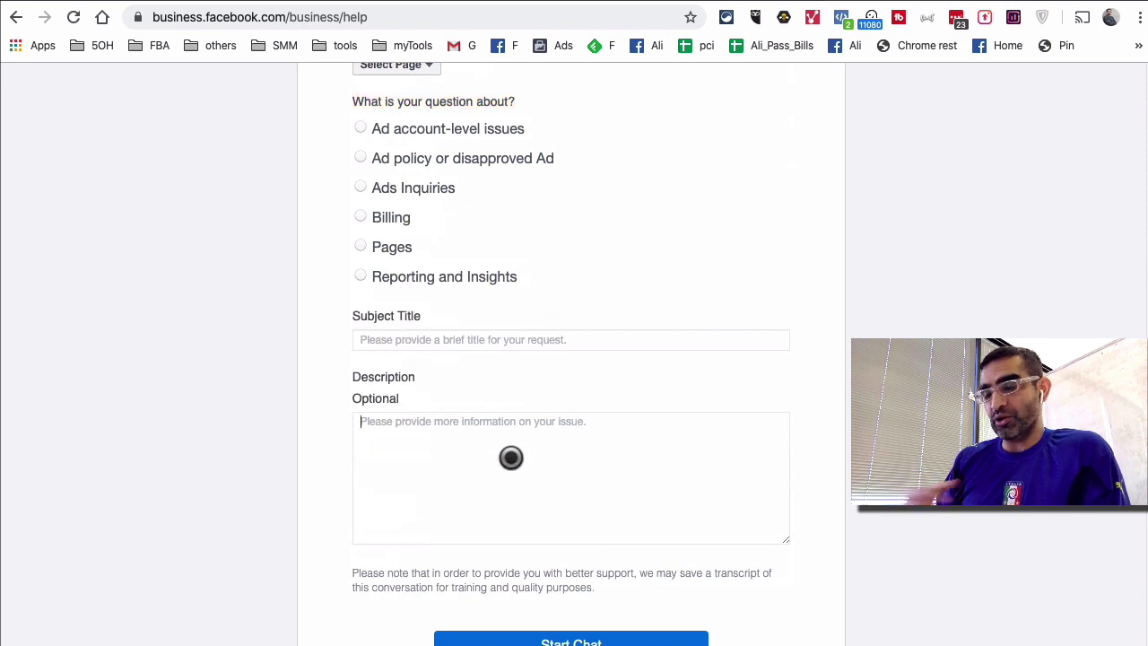
pyautogui.scroll(-1, 628, 448)
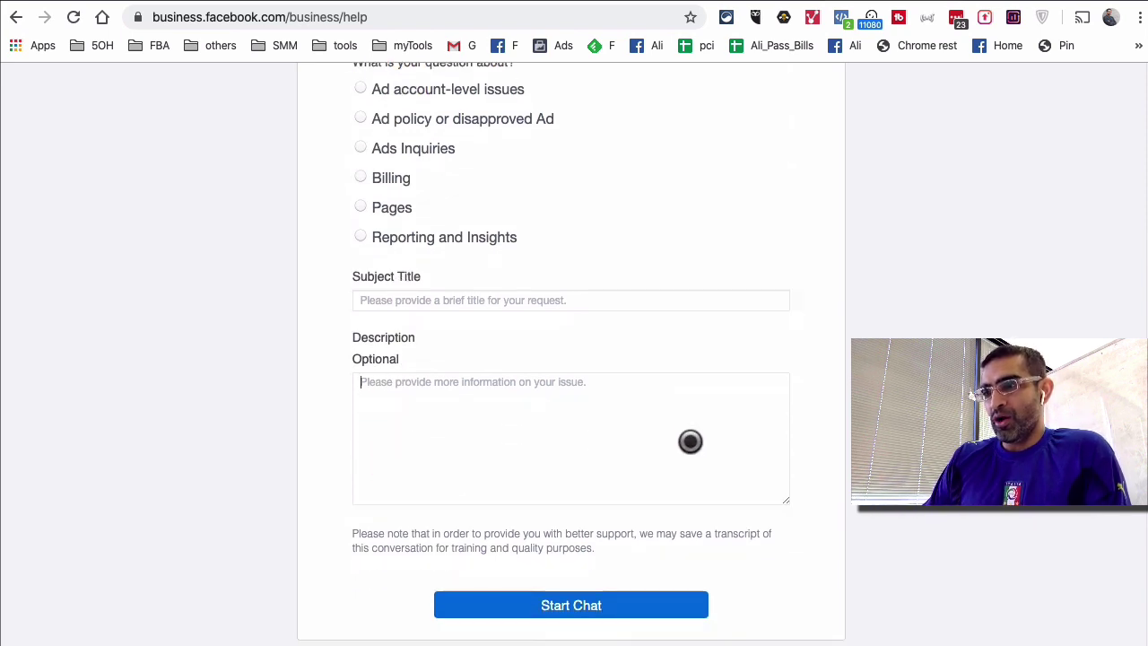
pyautogui.scroll(-1, 764, 439)
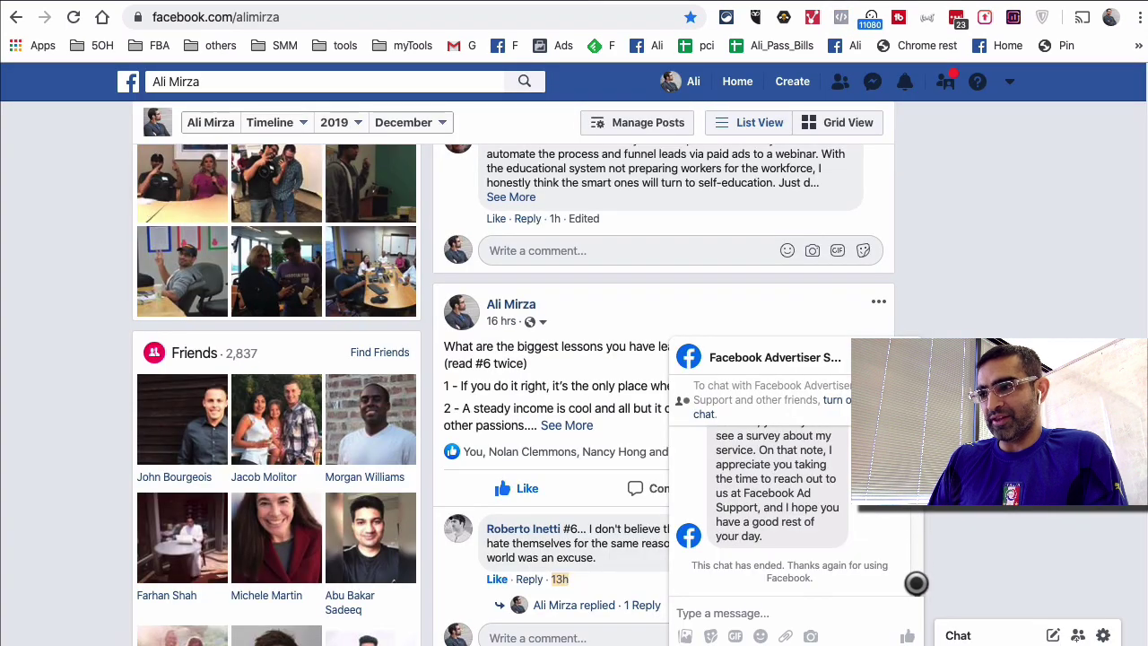
pyautogui.moveTo(917, 574); pyautogui.dragTo(918, 589)
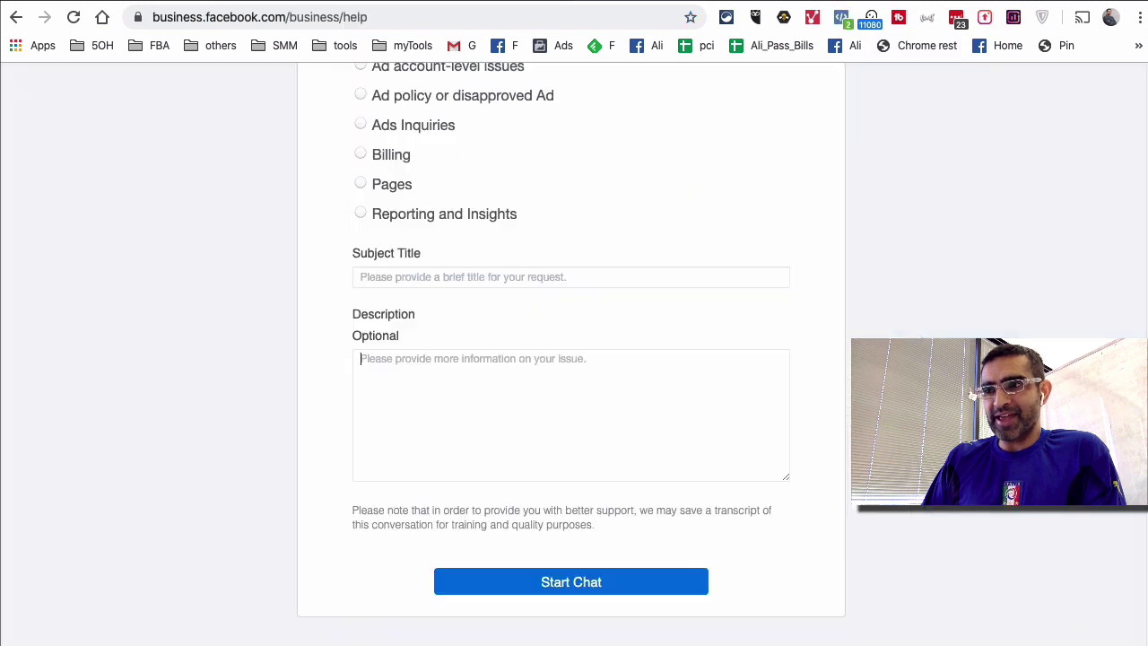
pyautogui.click(895, 172)
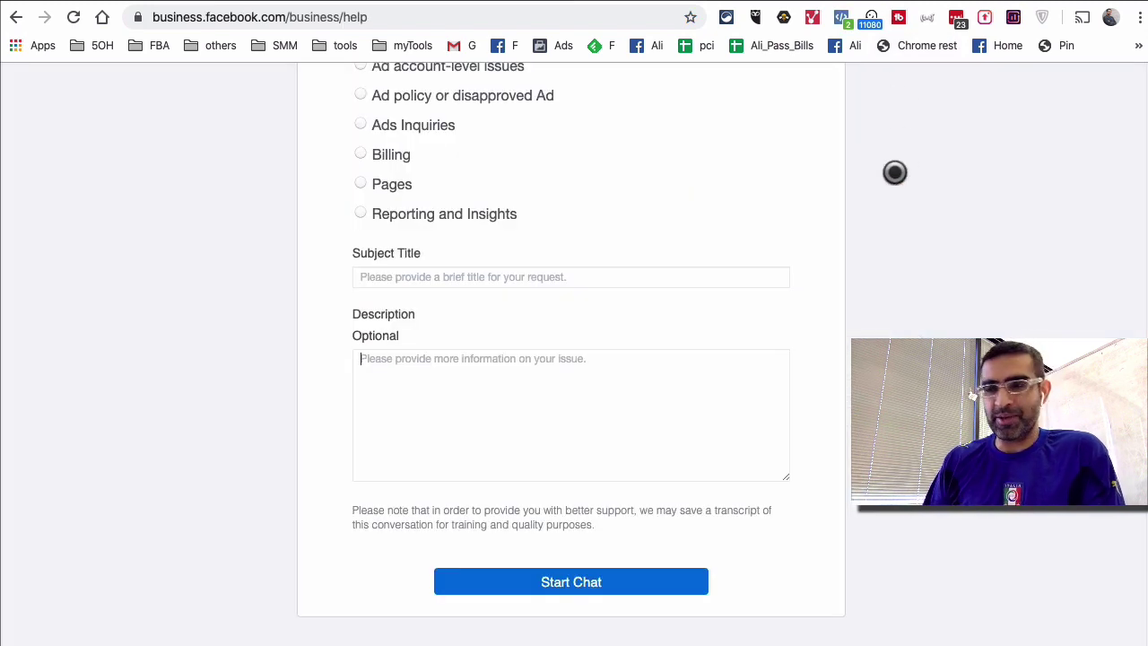
pyautogui.scroll(3, 716, 305)
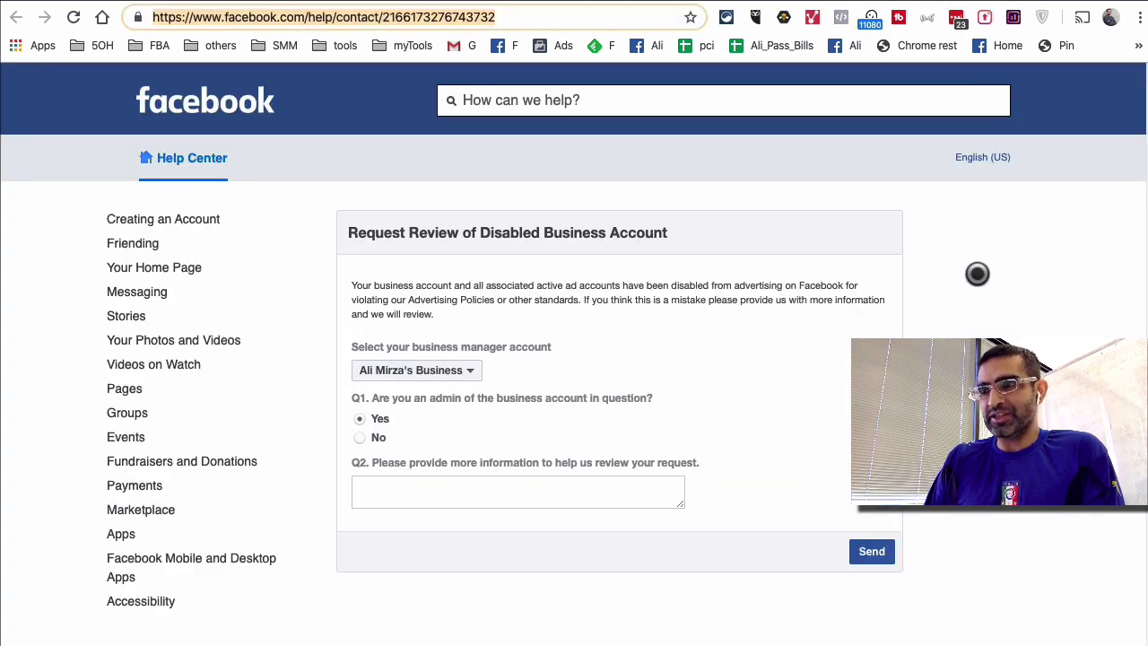
# Step: Bring up the Request Review of Disabled Business Account form and highlight its heading
pyautogui.click(972, 278)
pyautogui.scroll(-1, 912, 286)
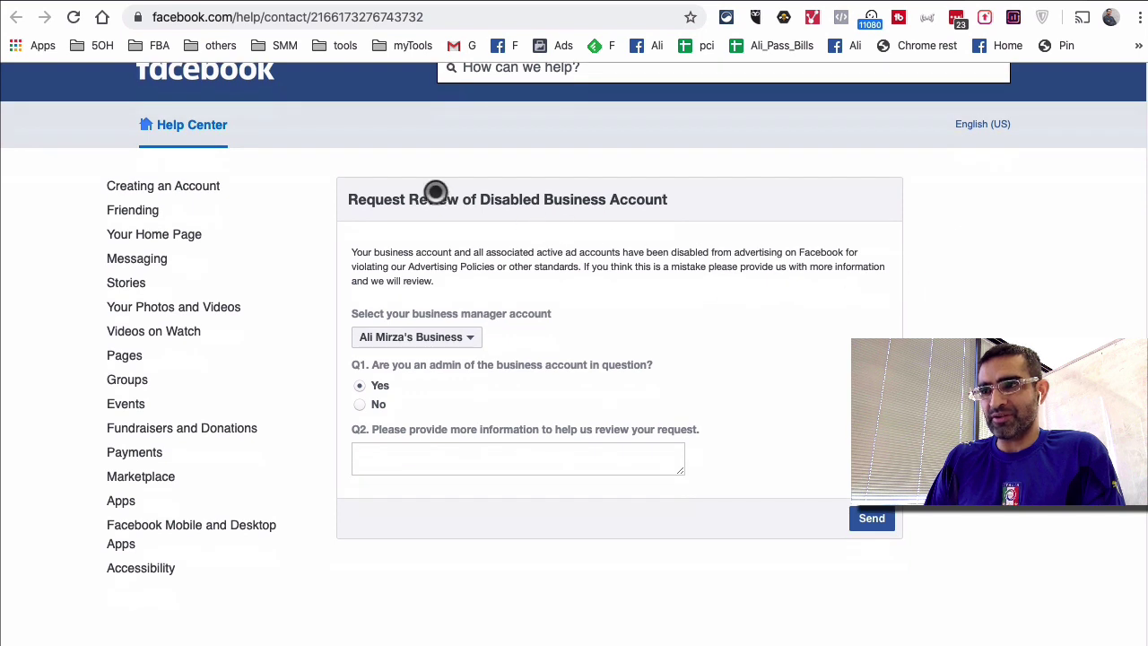
pyautogui.tripleClick(507, 196)
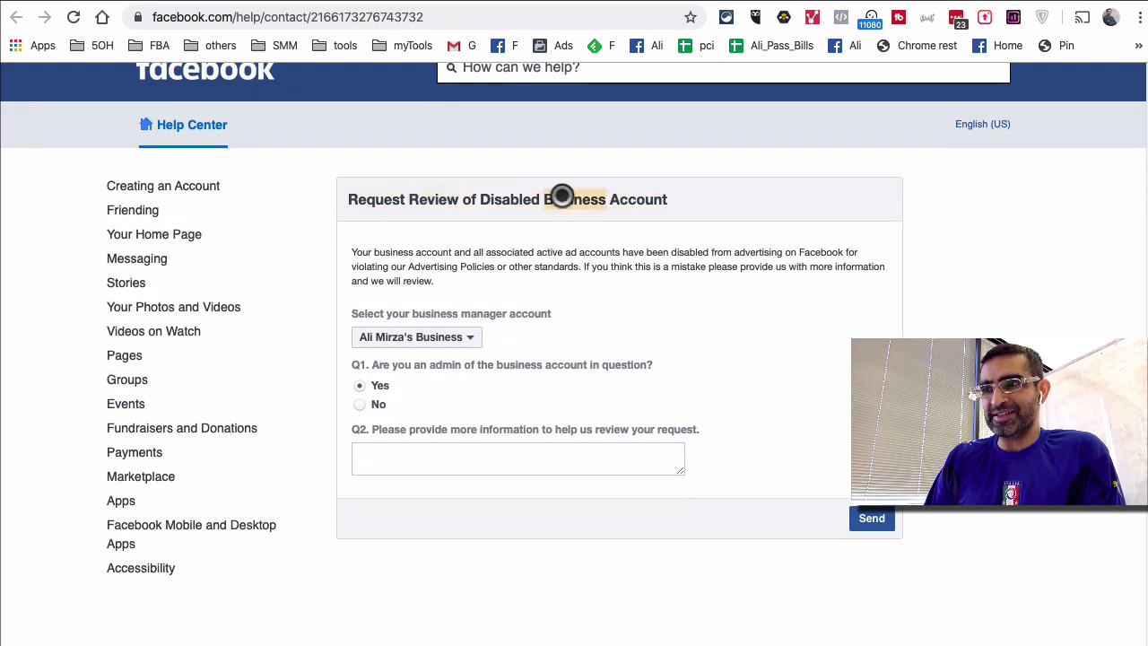
pyautogui.scroll(-1, 730, 256)
pyautogui.scroll(-1, 558, 220)
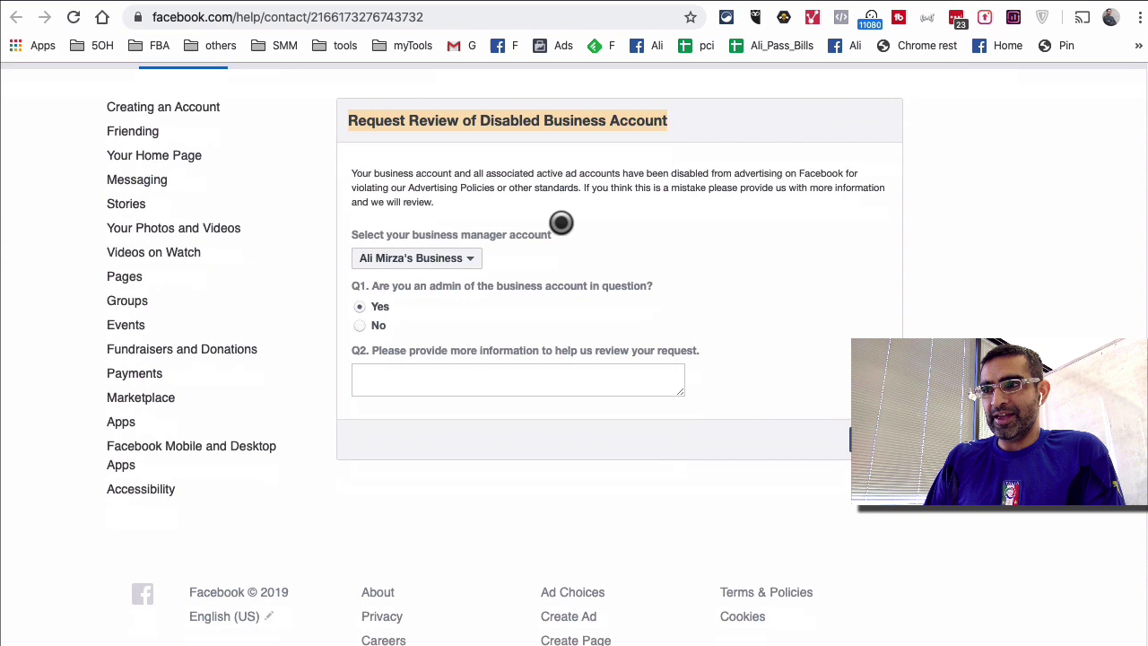
# Step: Keep the current business manager account and drag the Q2 information box larger
pyautogui.click(469, 258)
pyautogui.click(523, 261)
pyautogui.scroll(-1, 574, 289)
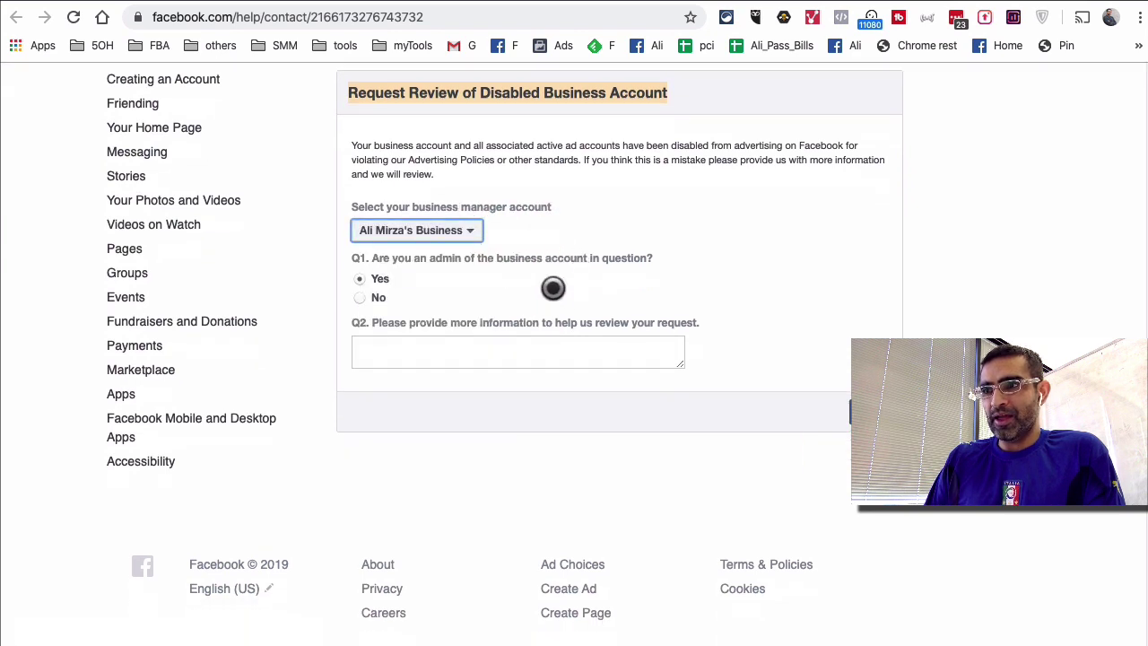
pyautogui.click(409, 343)
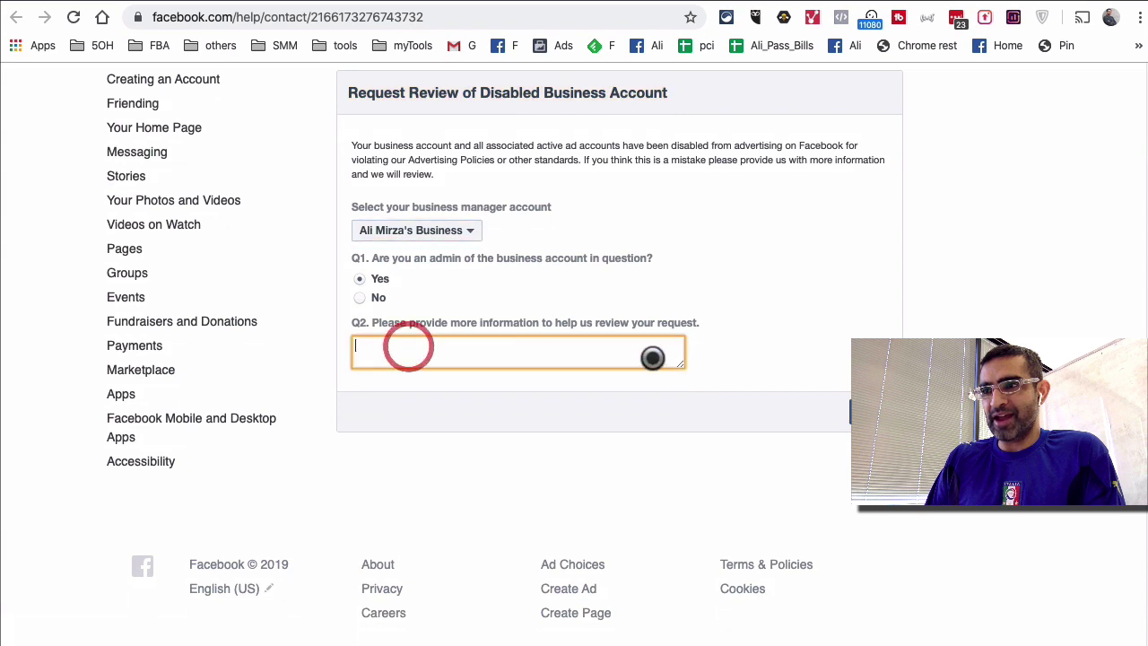
pyautogui.moveTo(682, 364); pyautogui.dragTo(691, 409)
pyautogui.click(828, 409)
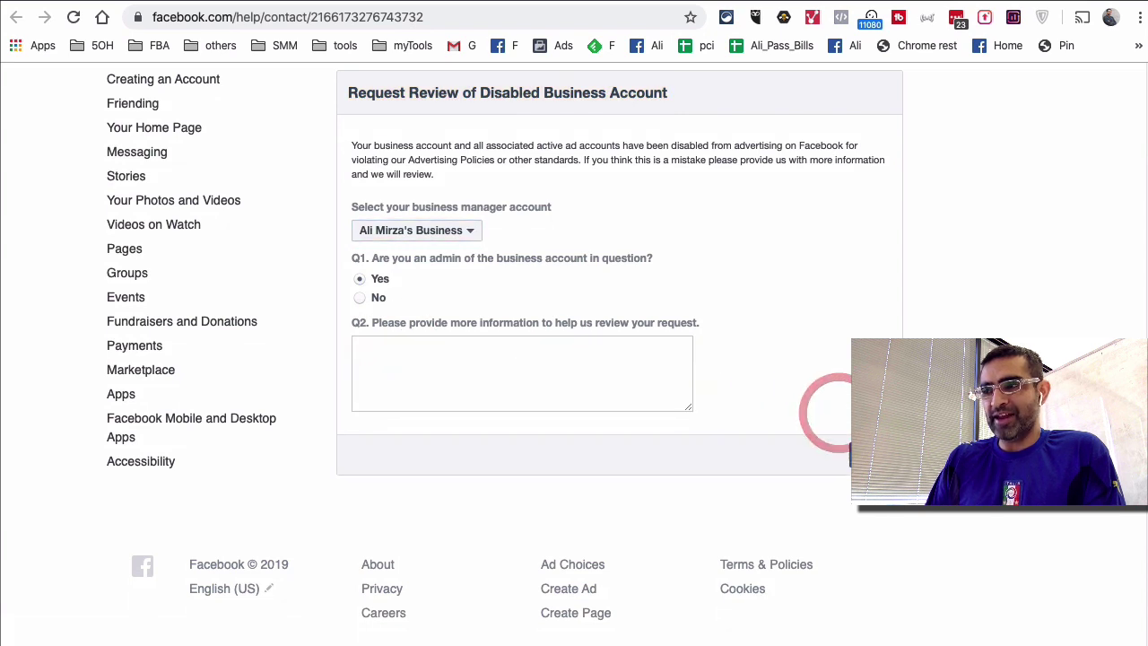